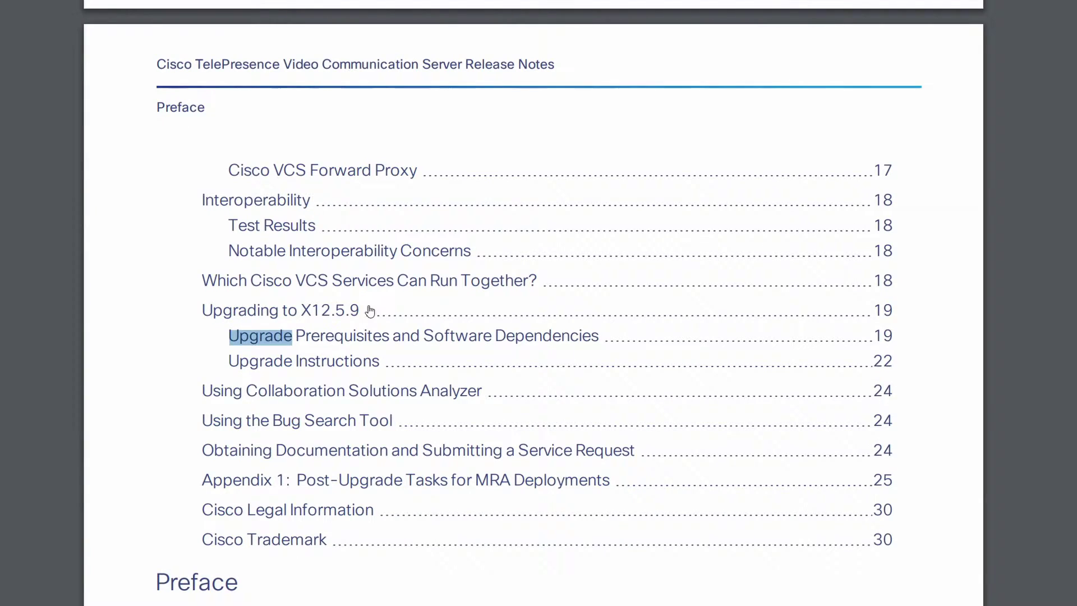
Step: Jump to the 'Upgrading to X12.5.9' section from the release notes' table of contents
click(353, 310)
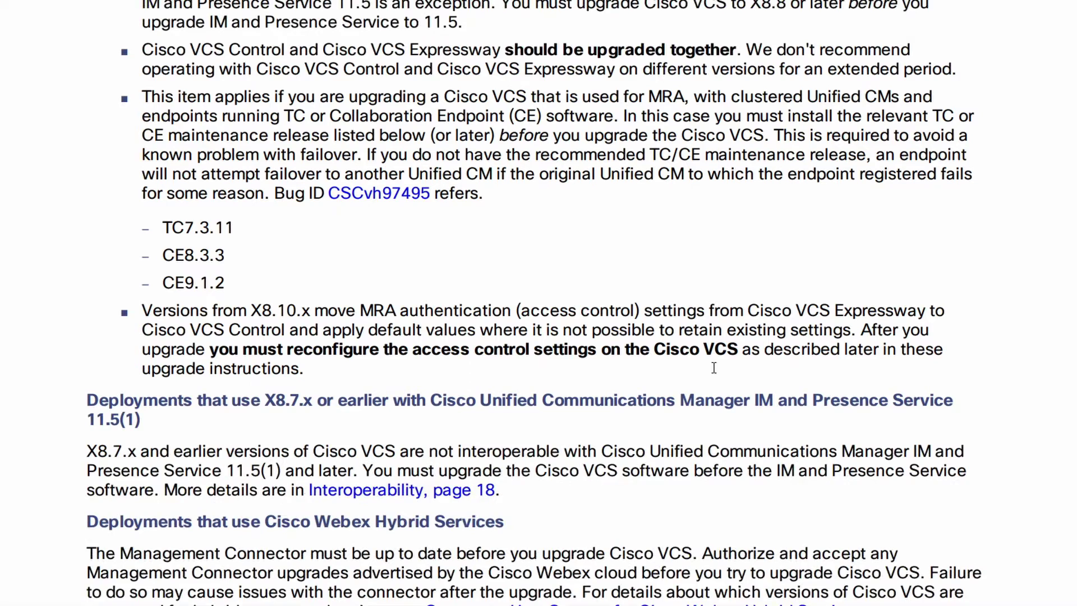
Step: Scroll through the X12.5.9 upgrade prerequisites in the VCS release notes
scroll(714, 365, down, 5)
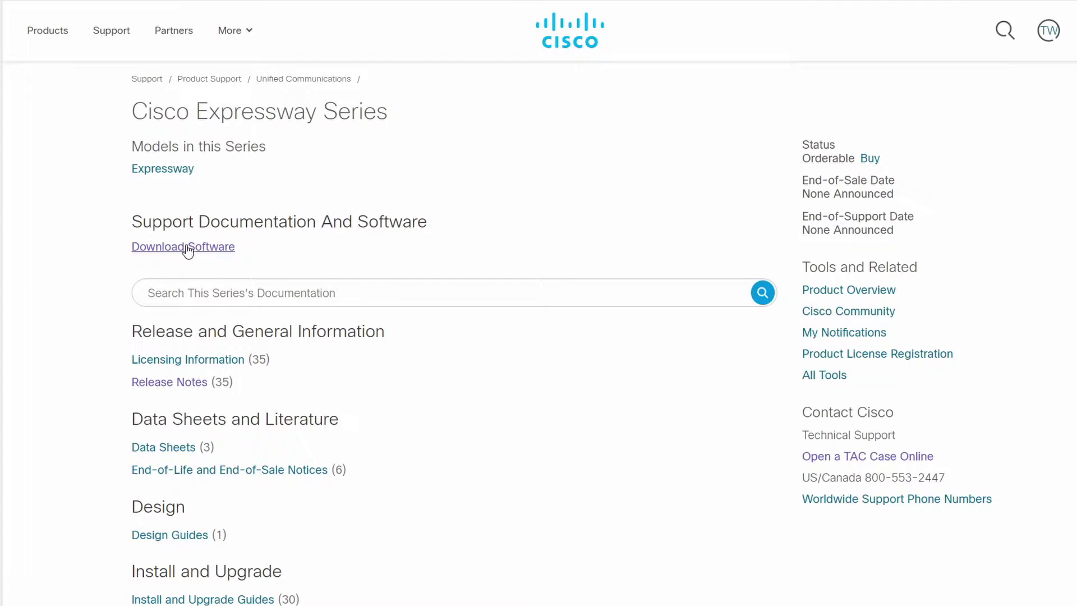
Step: Download s42700x12_5_9.tar.gz from the Expressway software releases, accepting the licence agreement
click(188, 249)
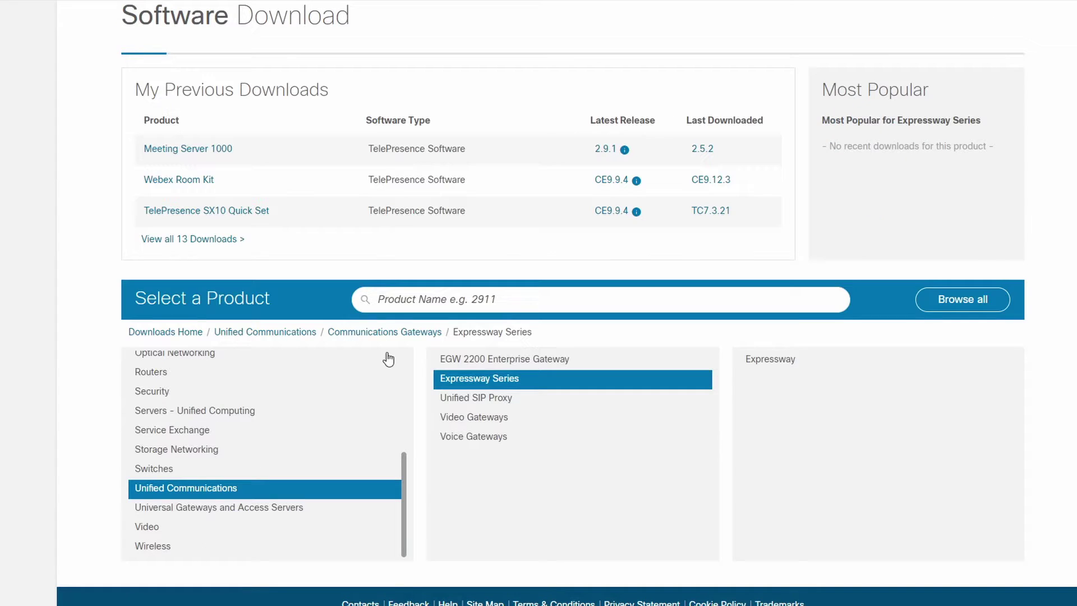
click(796, 370)
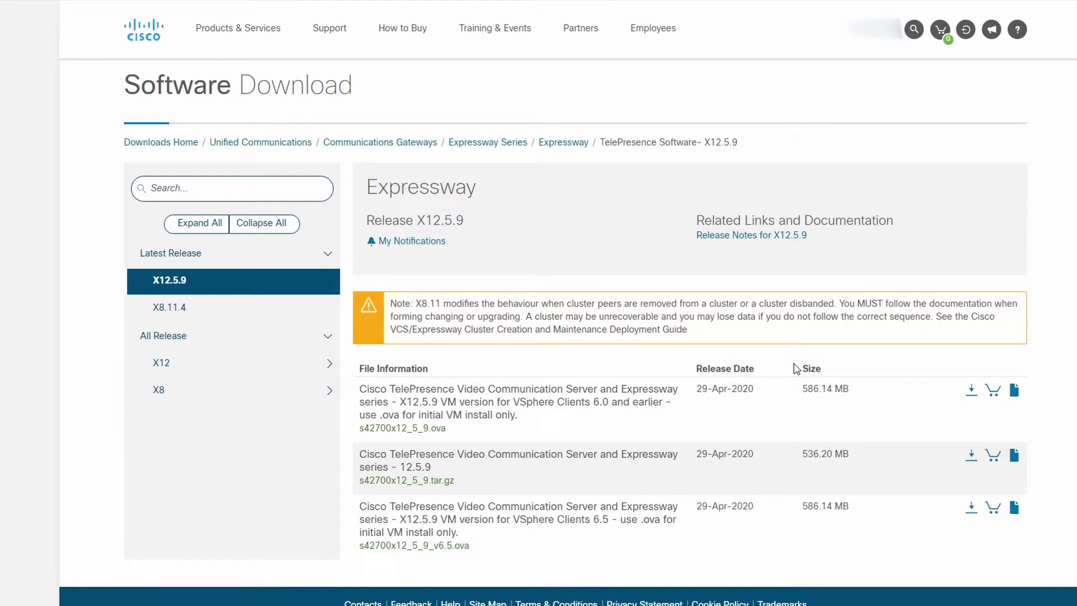
click(424, 481)
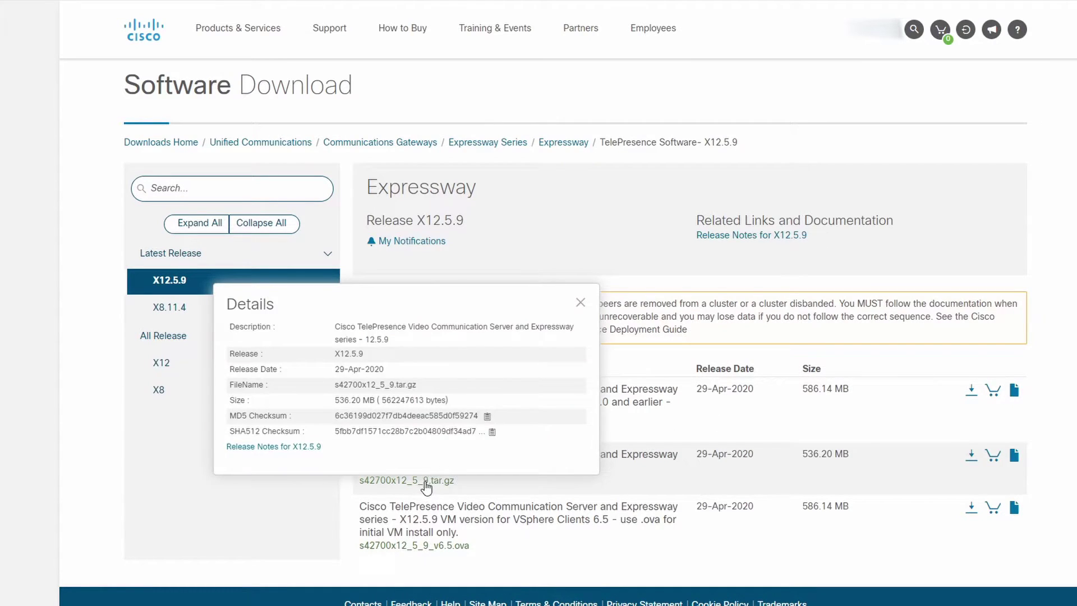
drag(430, 481, 465, 487)
click(467, 488)
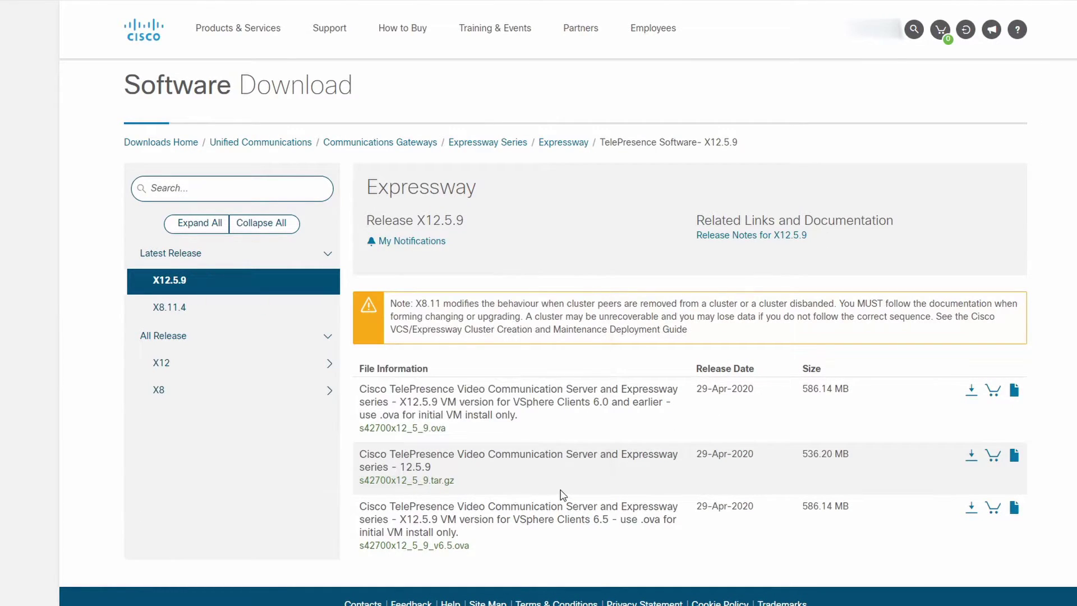
click(972, 455)
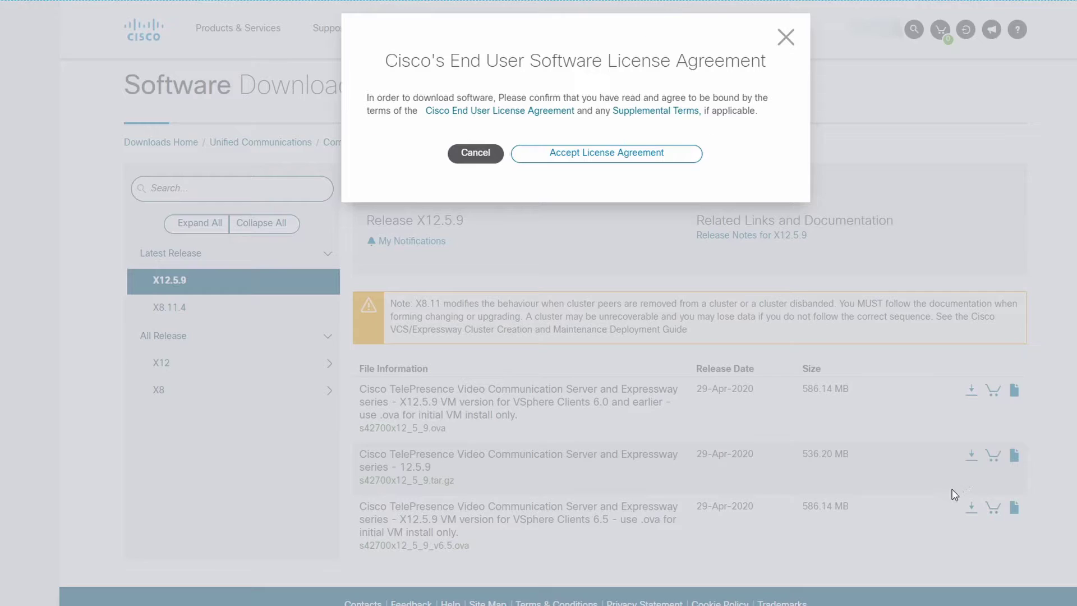
click(655, 153)
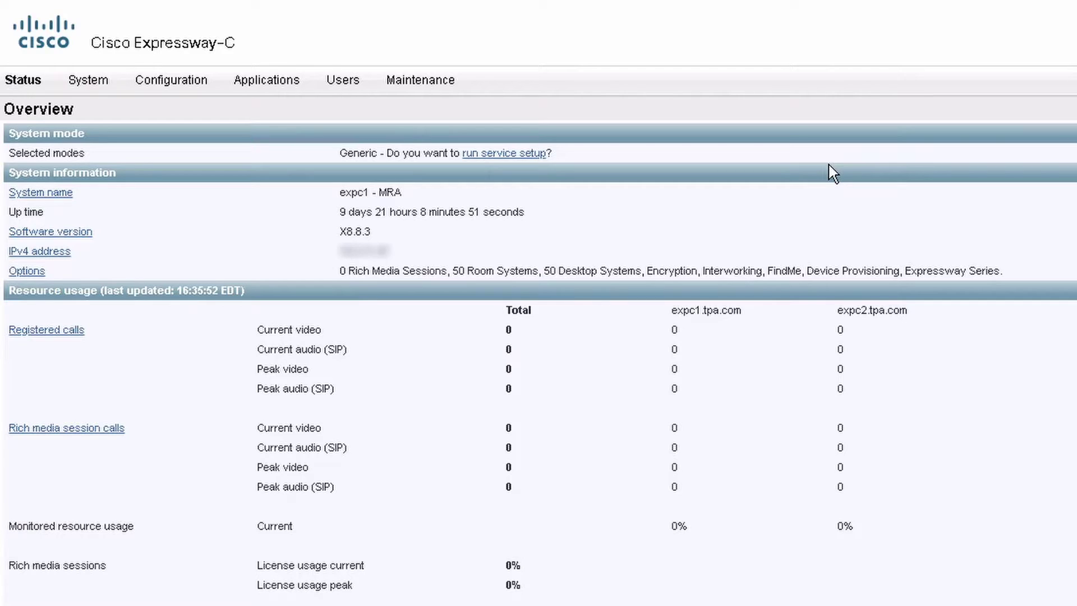
Step: Create an encrypted Expressway-C system backup under Maintenance > Backup and restore, entering an encryption password
mouse_move(412, 85)
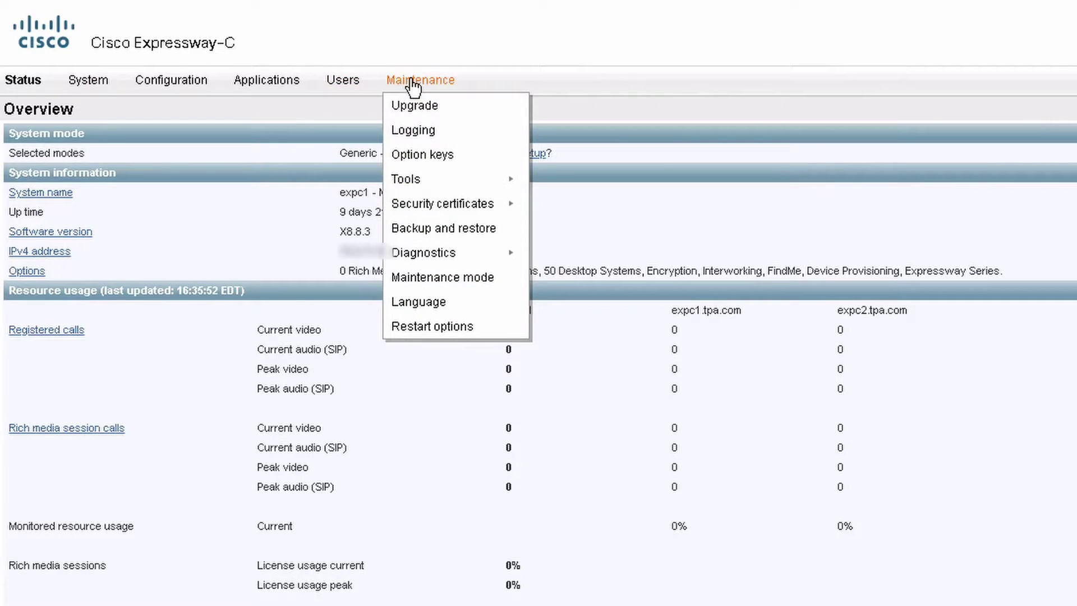
click(493, 229)
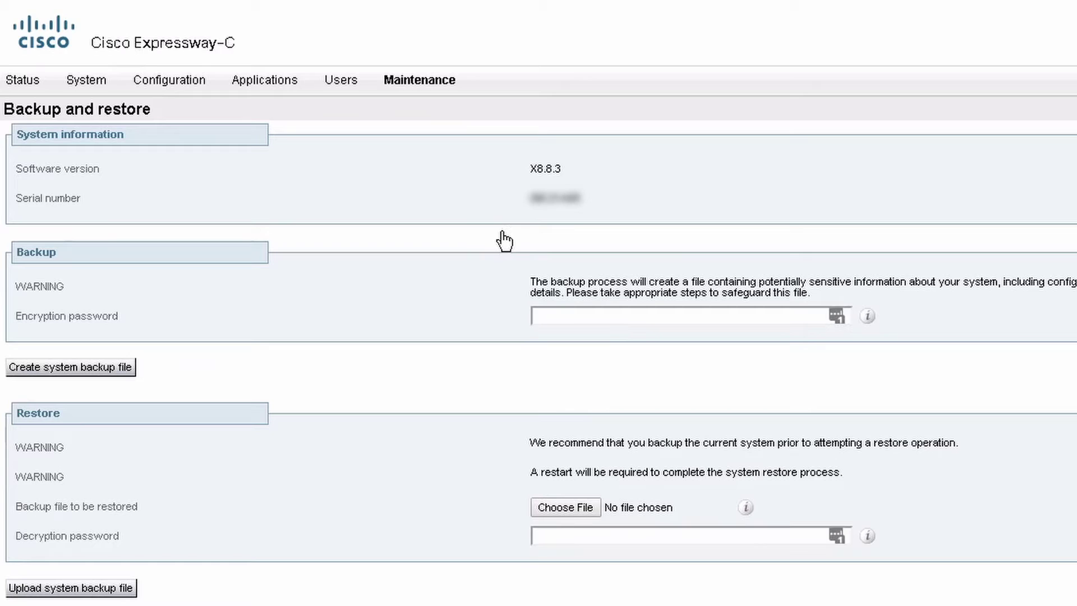
click(578, 315)
text(************)
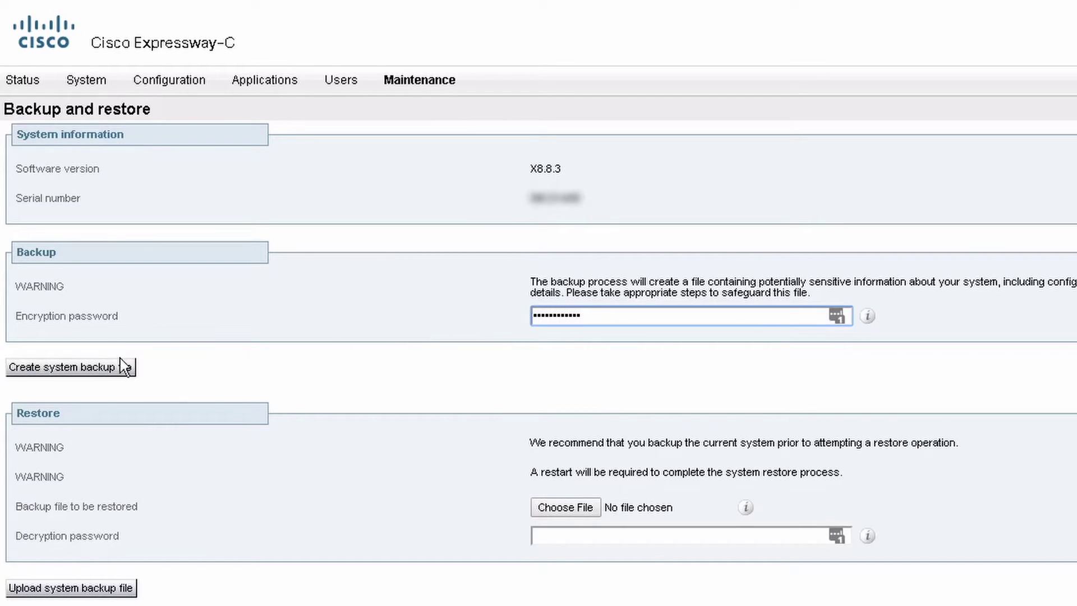
click(120, 368)
click(115, 371)
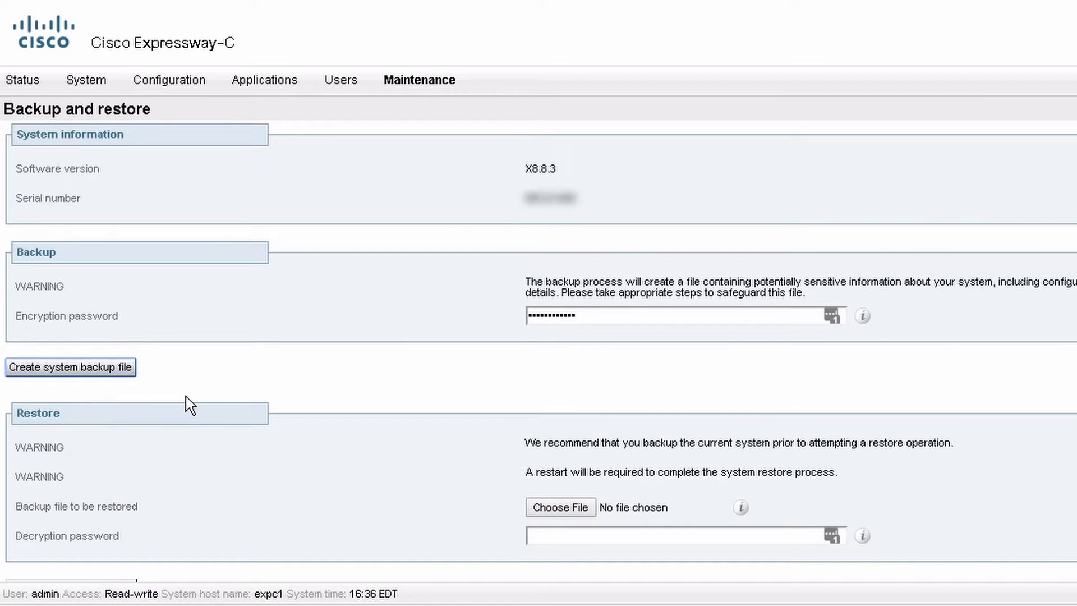
Step: Turn Expressway-C maintenance mode On, save it and confirm the prompt
mouse_move(457, 81)
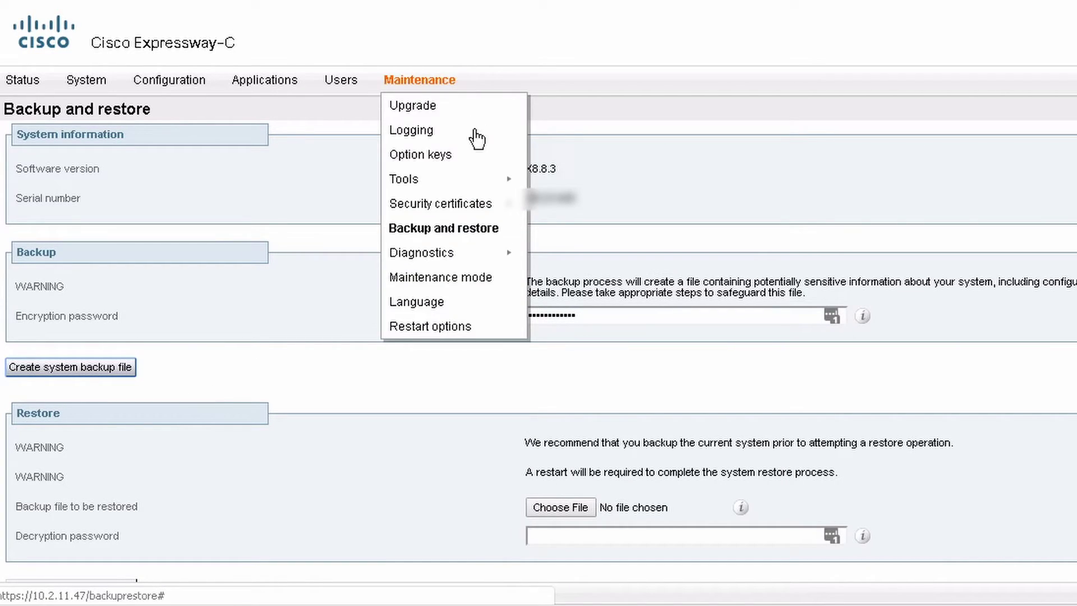
click(481, 284)
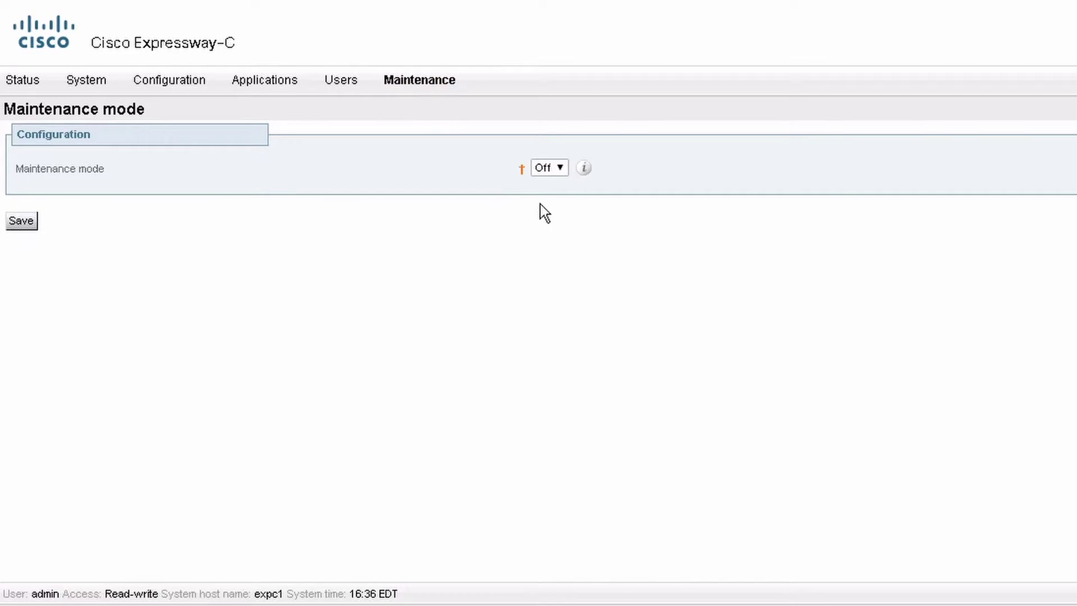
click(549, 167)
click(558, 189)
click(30, 226)
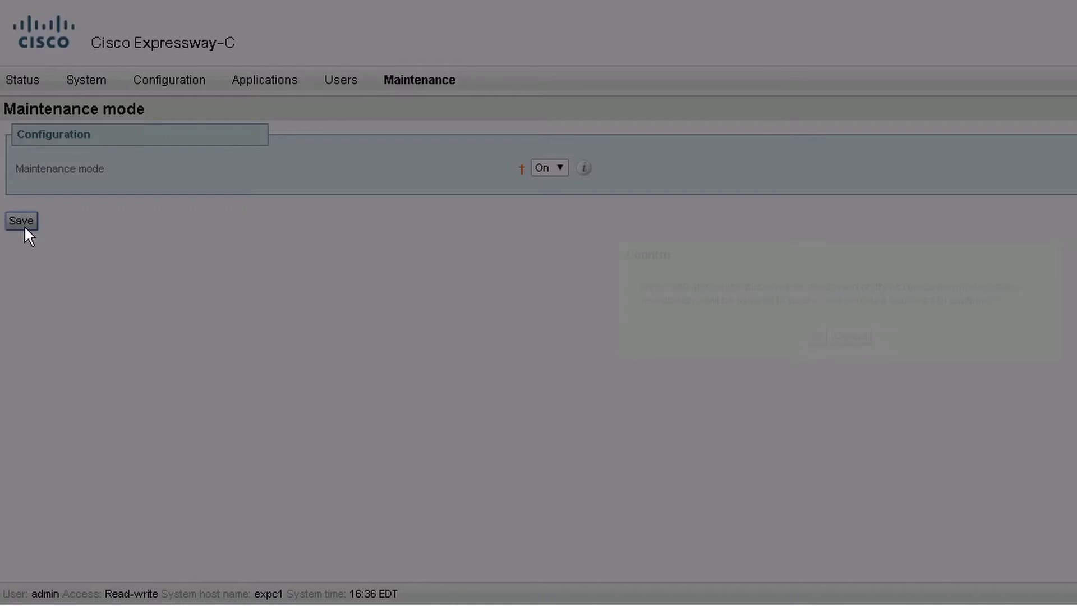
click(815, 339)
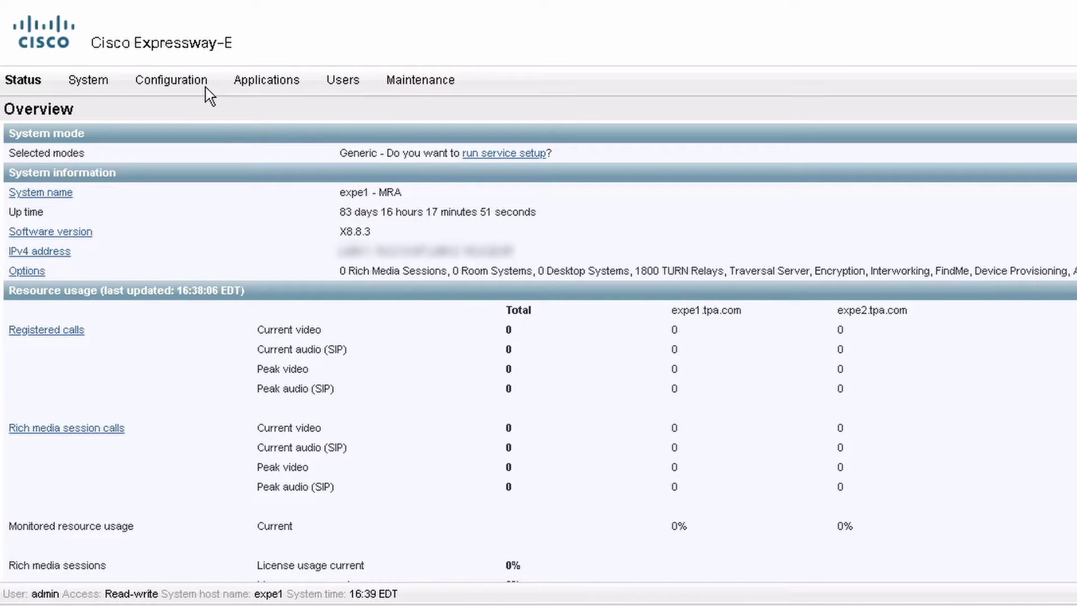
Step: Check Expressway-E's Unified Communications configuration, keeping Single Sign-On support Off
mouse_move(204, 89)
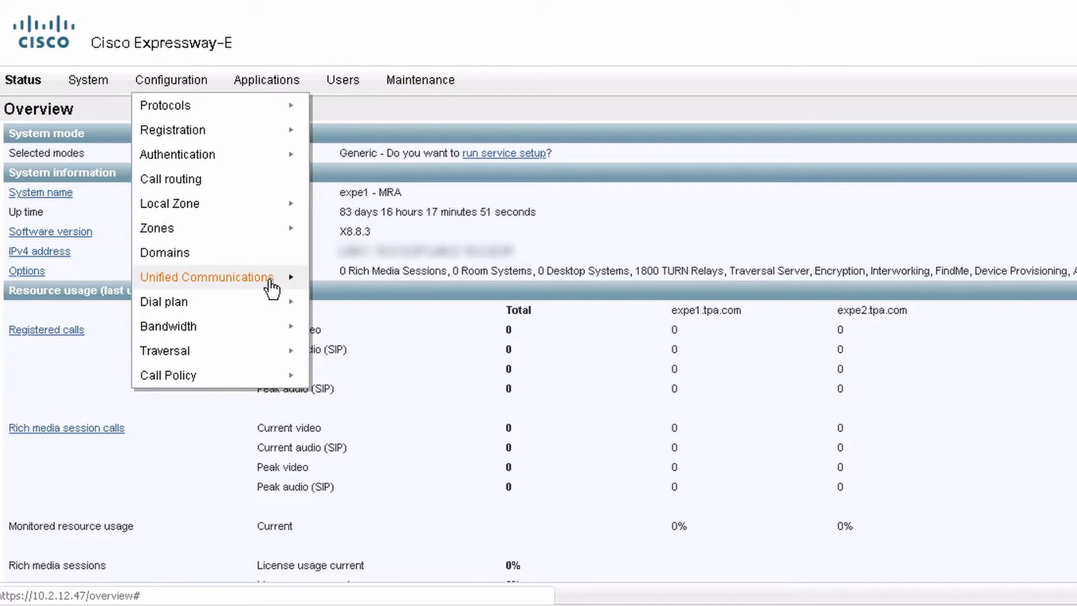
mouse_move(272, 287)
click(412, 282)
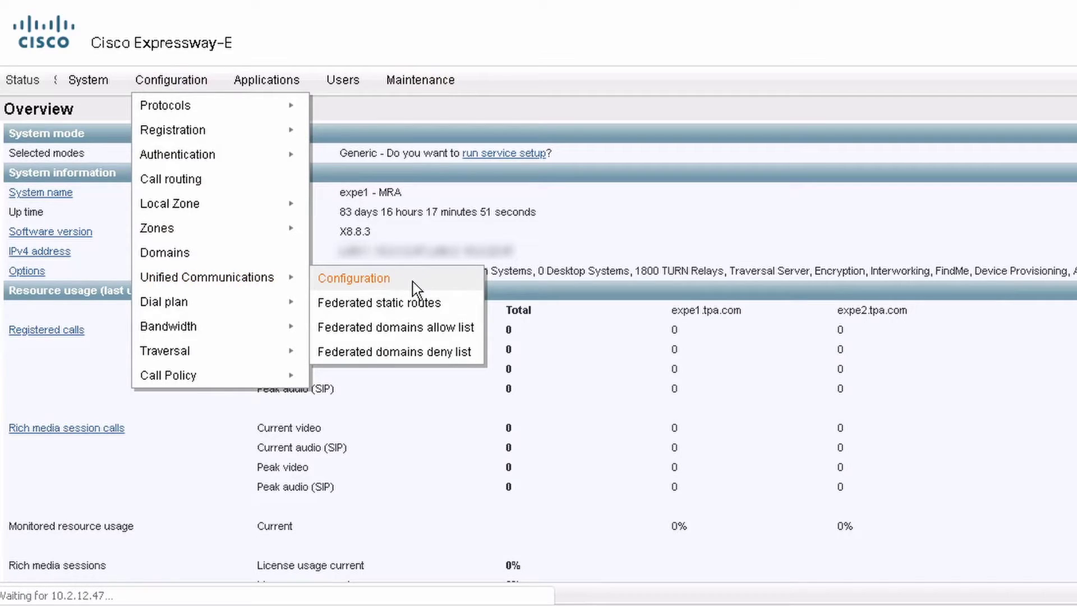
click(576, 257)
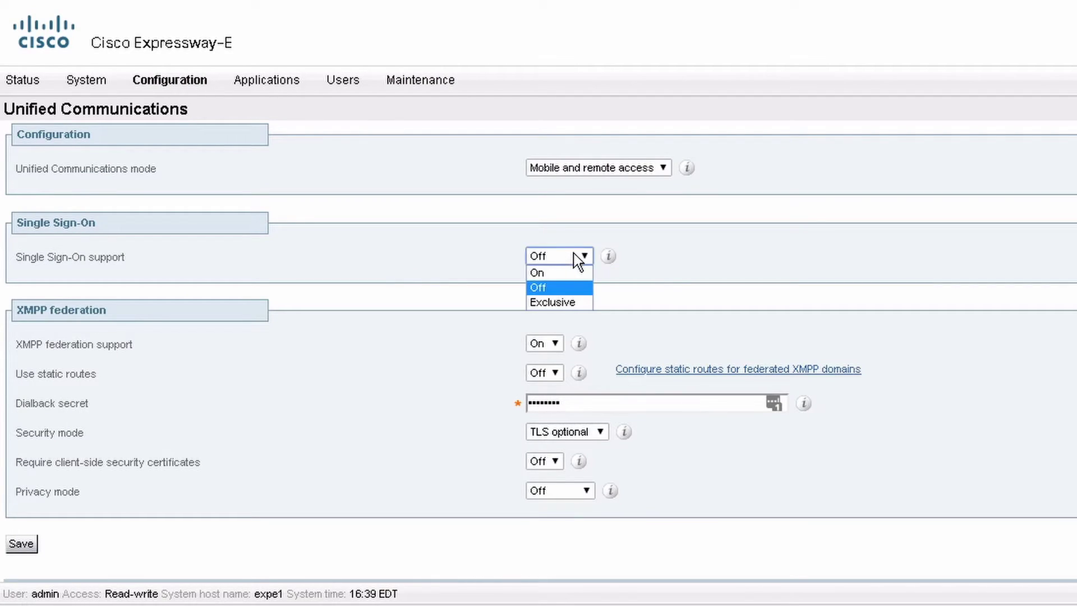
click(577, 258)
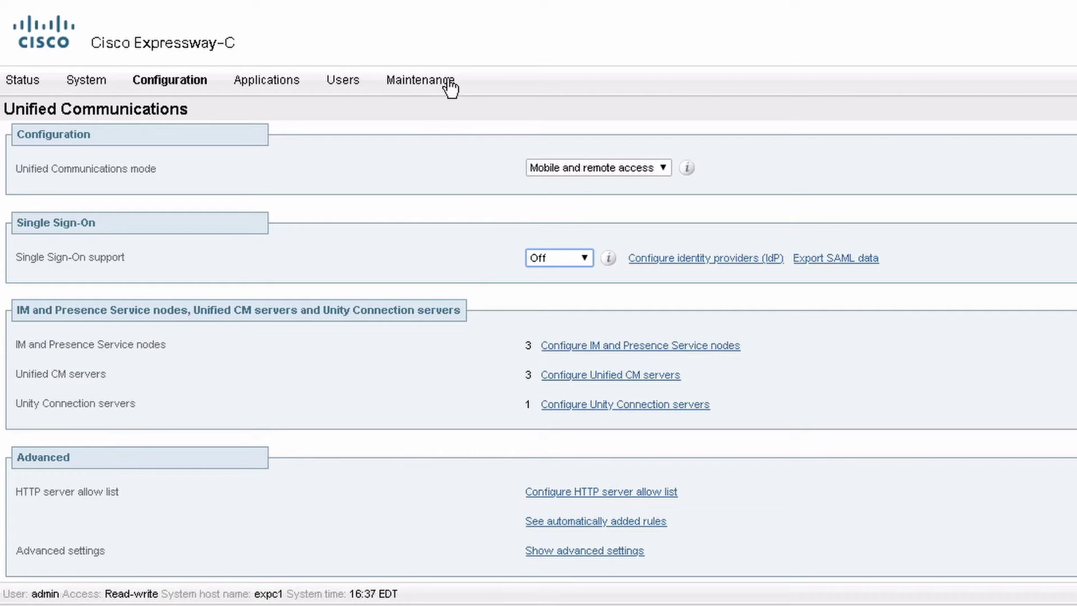
Step: Upload s42700x12_5_9.tar on Expressway-C's Upgrade page and continue with the X12.5.9 upgrade
mouse_move(449, 85)
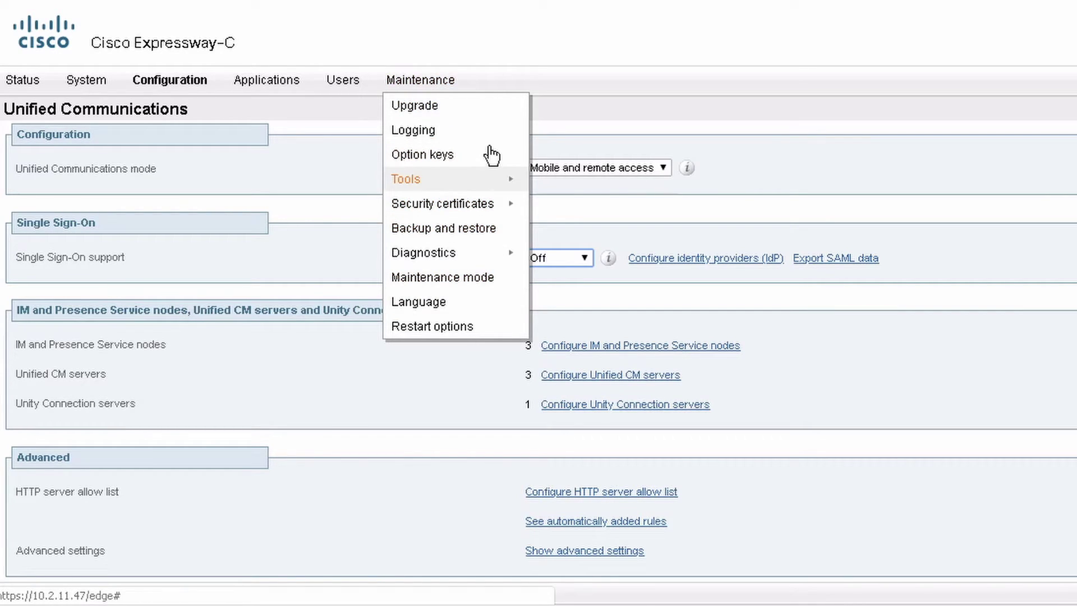
click(502, 105)
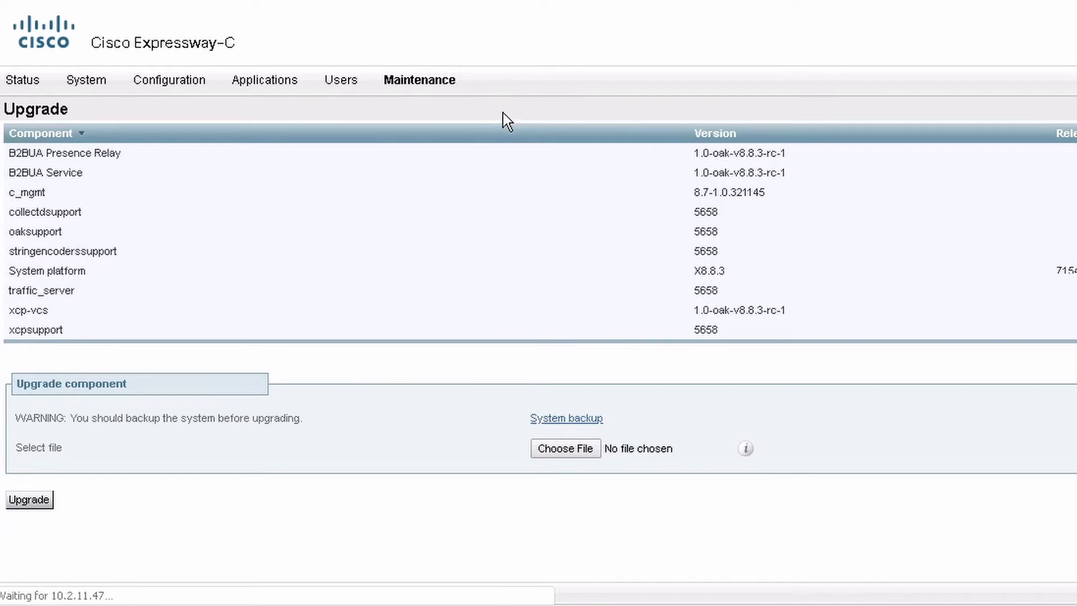
click(565, 449)
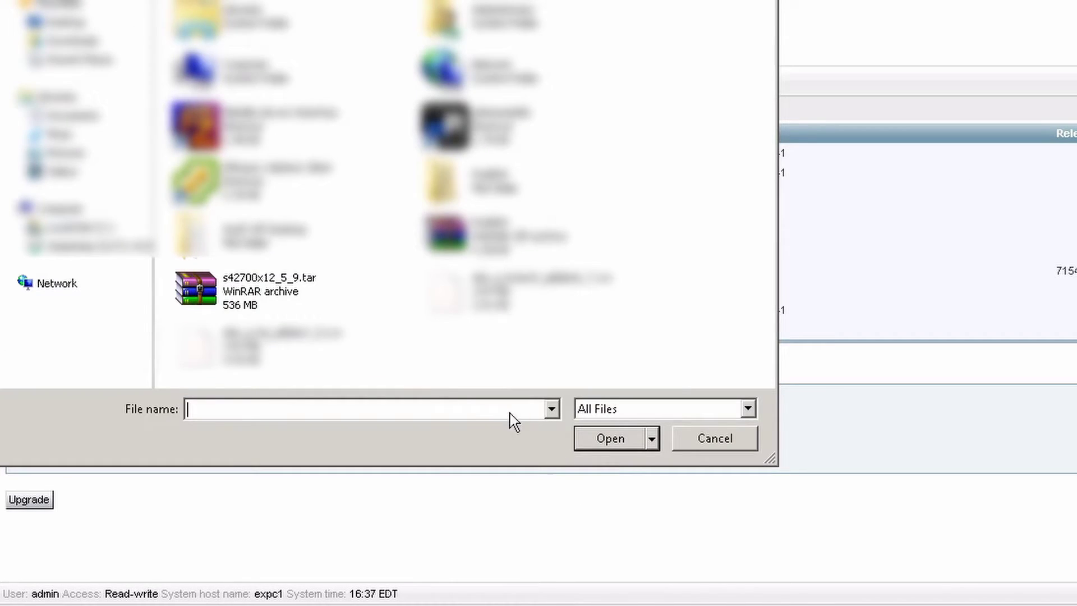
double_click(309, 290)
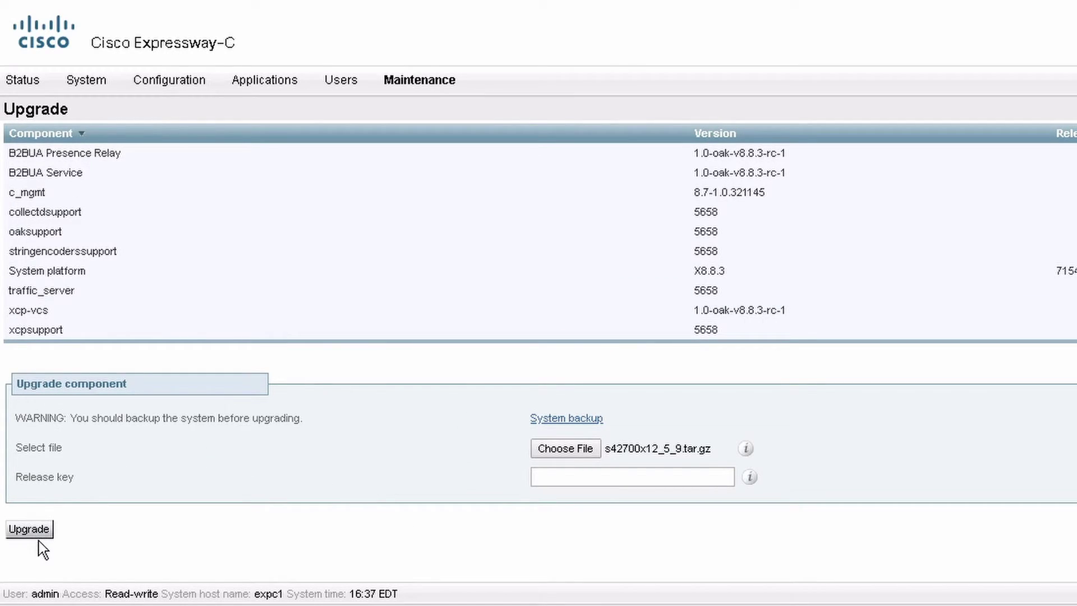
click(29, 529)
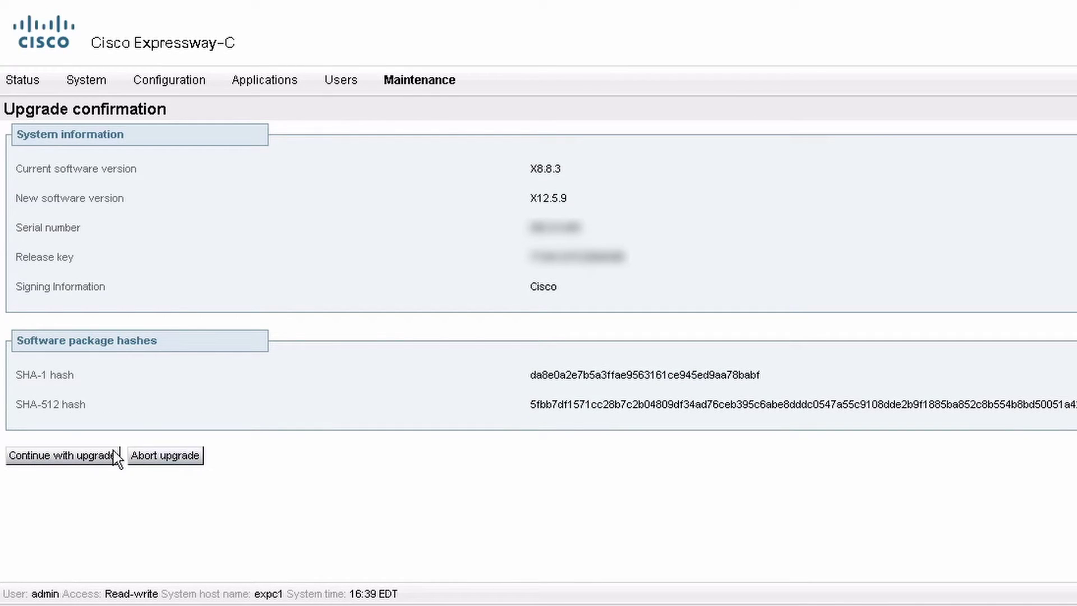
click(116, 463)
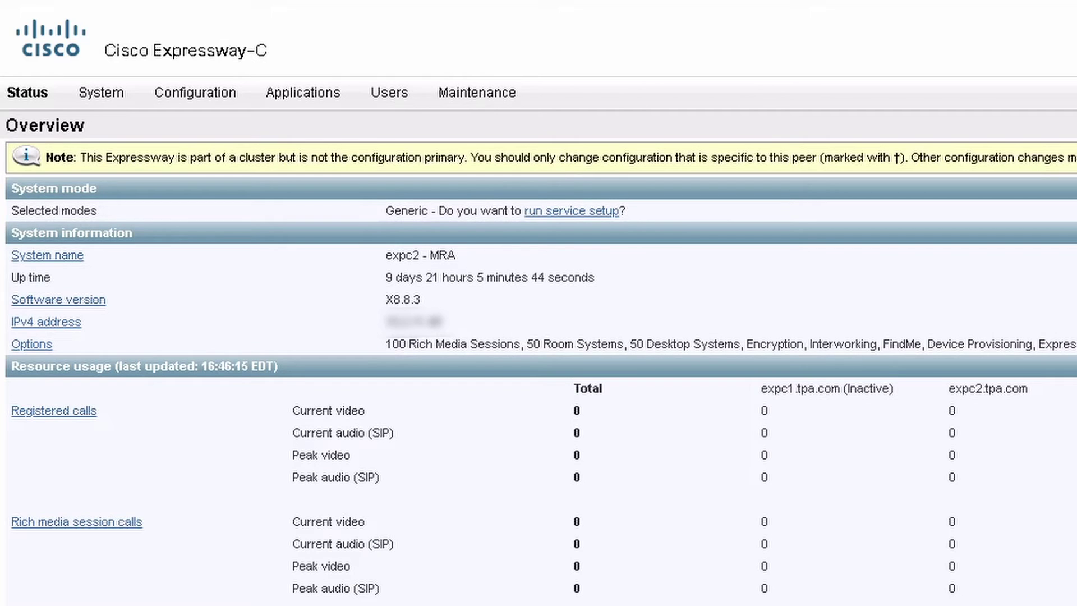
Step: Continue the X12.5.9 upgrade on peer expc2 from its Maintenance > Upgrade page
mouse_move(471, 101)
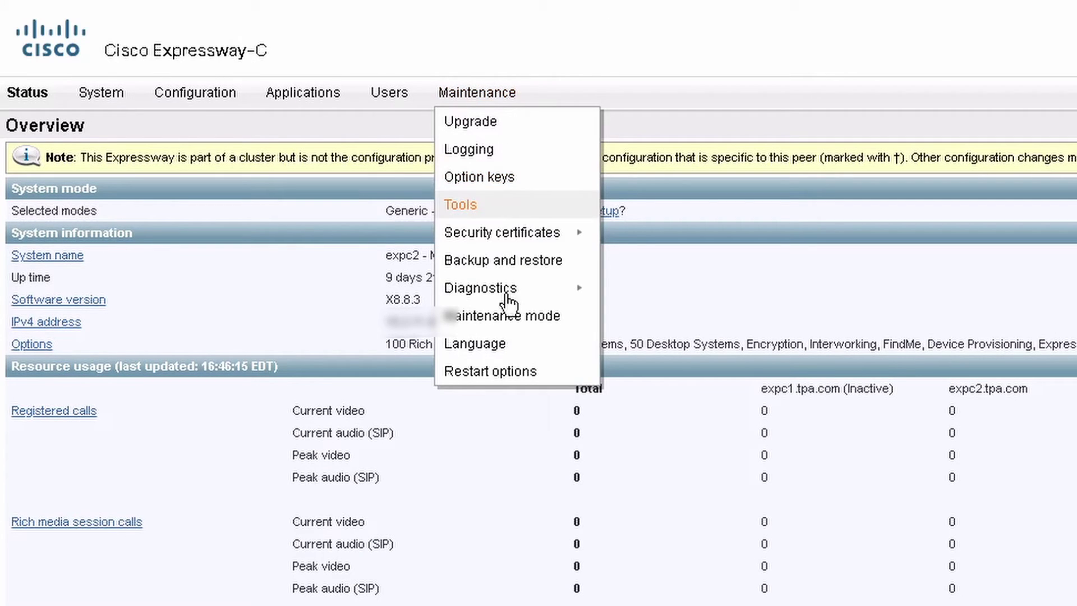
click(548, 134)
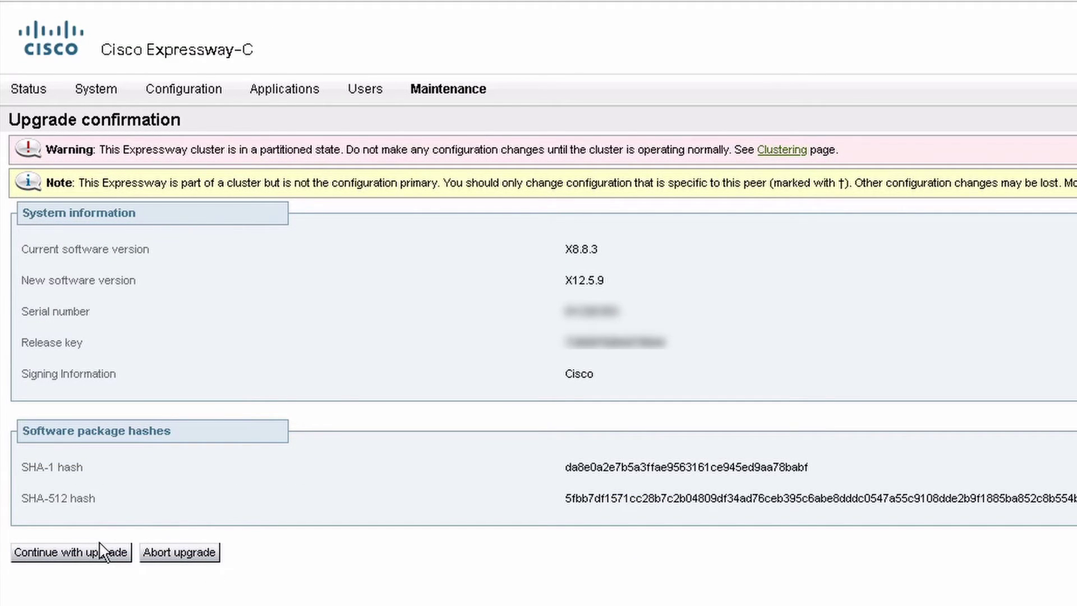
click(110, 553)
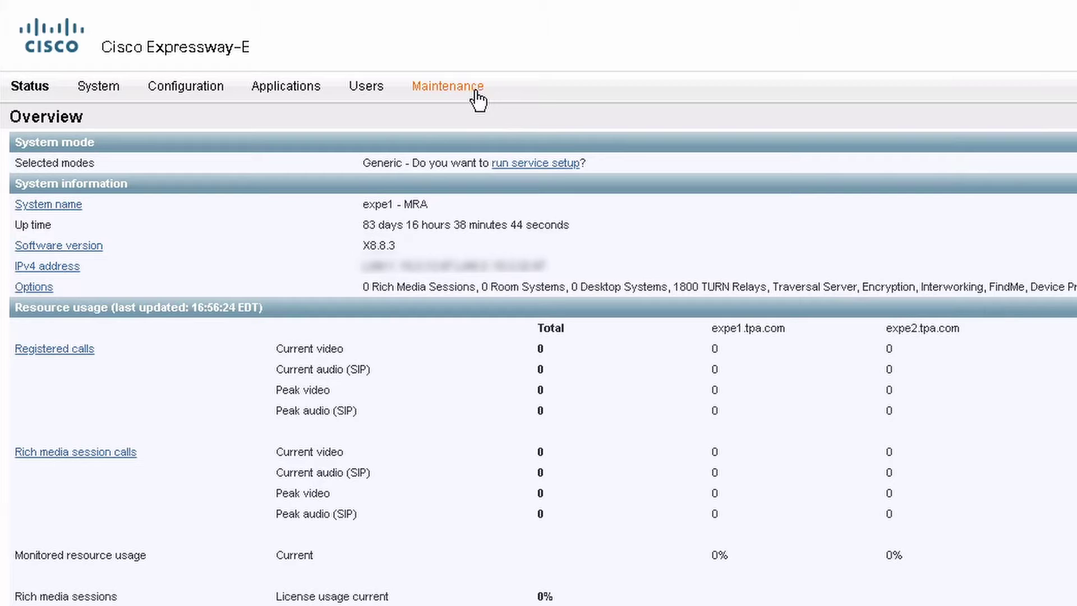
Step: Select s42700x12_5_9.tar on expe1's Upgrade page and submit the upgrade
mouse_move(475, 92)
click(509, 114)
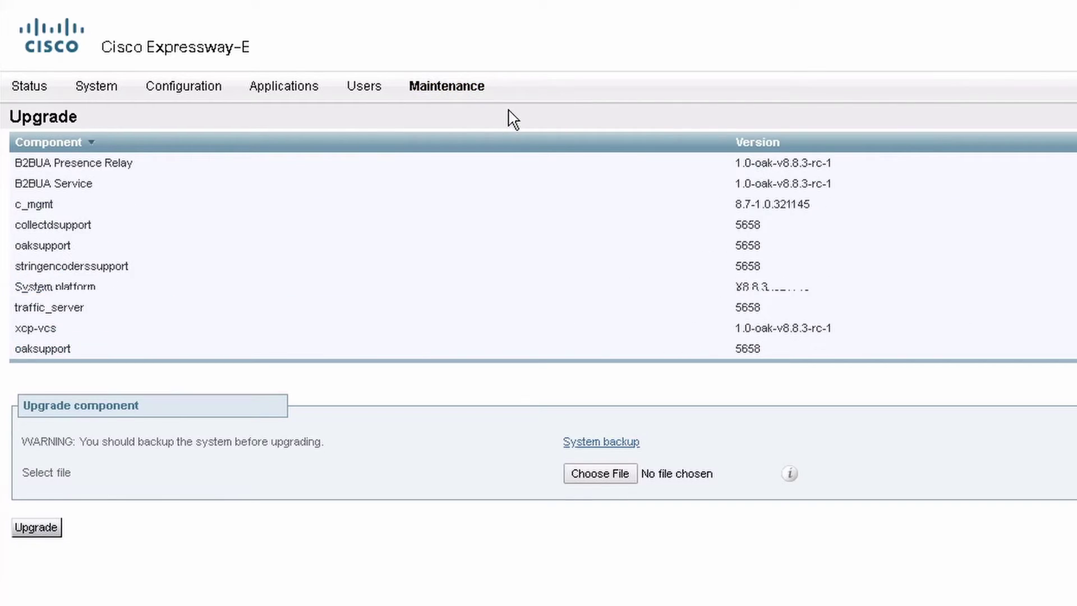
click(599, 473)
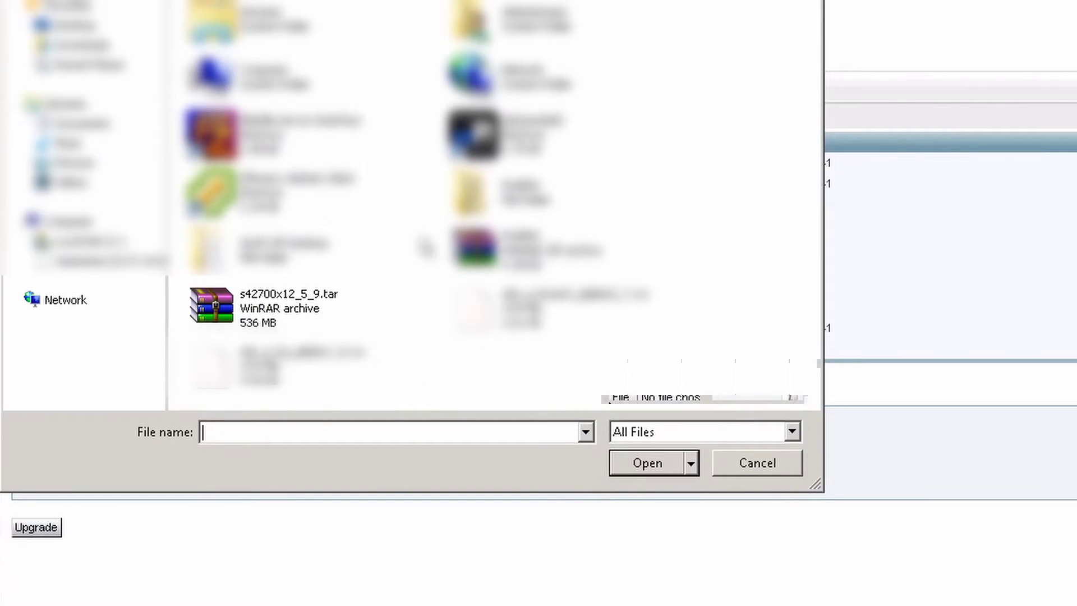
double_click(259, 319)
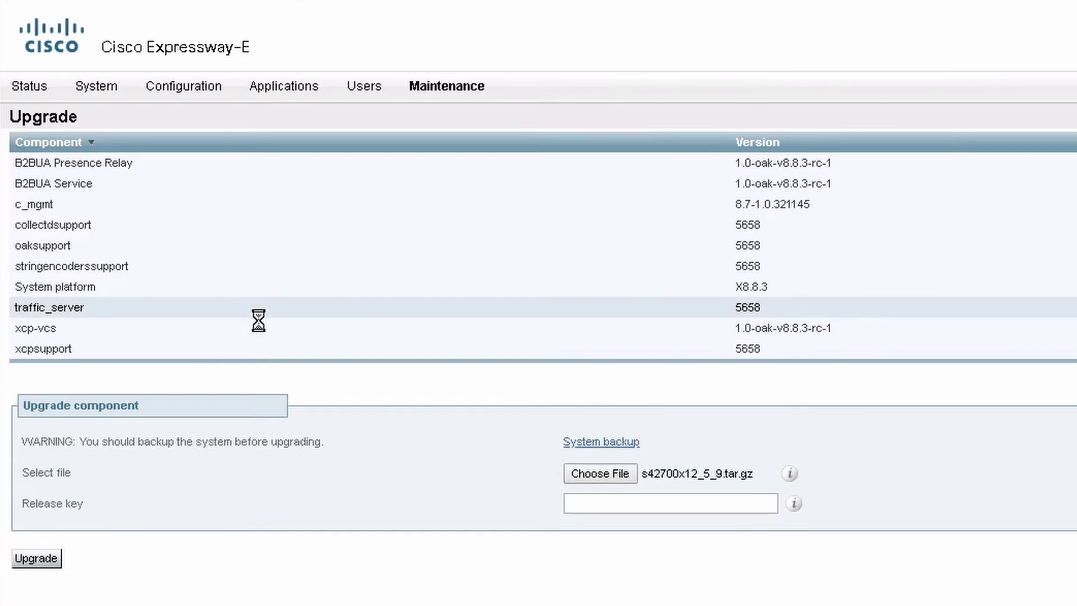
click(46, 561)
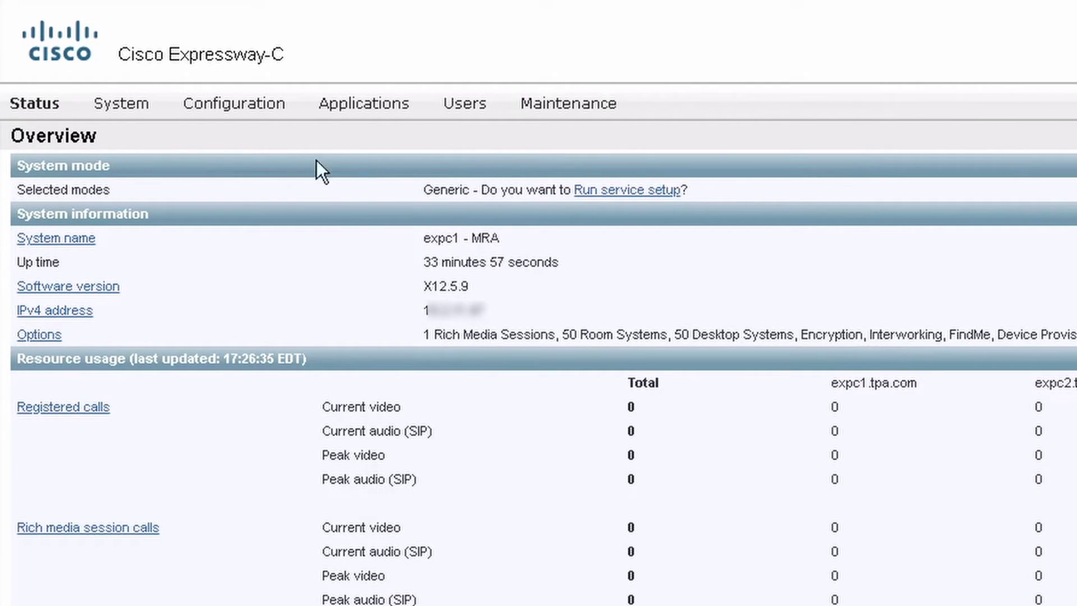
Step: Set Authorize by OAuth token with refresh to Off in Expressway-C's Unified Communications configuration and save
mouse_move(249, 115)
mouse_move(409, 342)
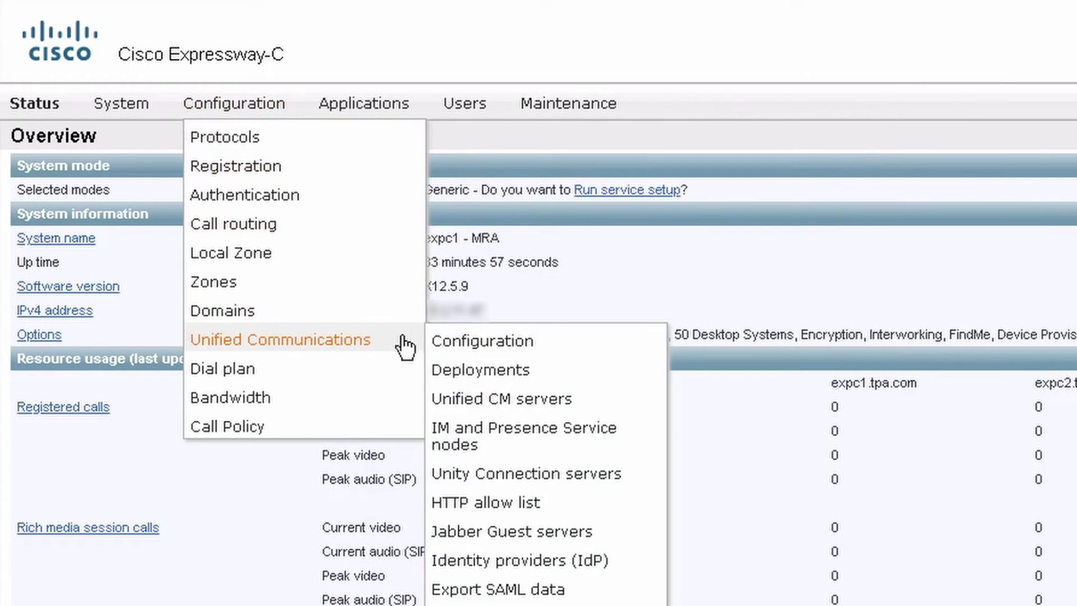
click(612, 342)
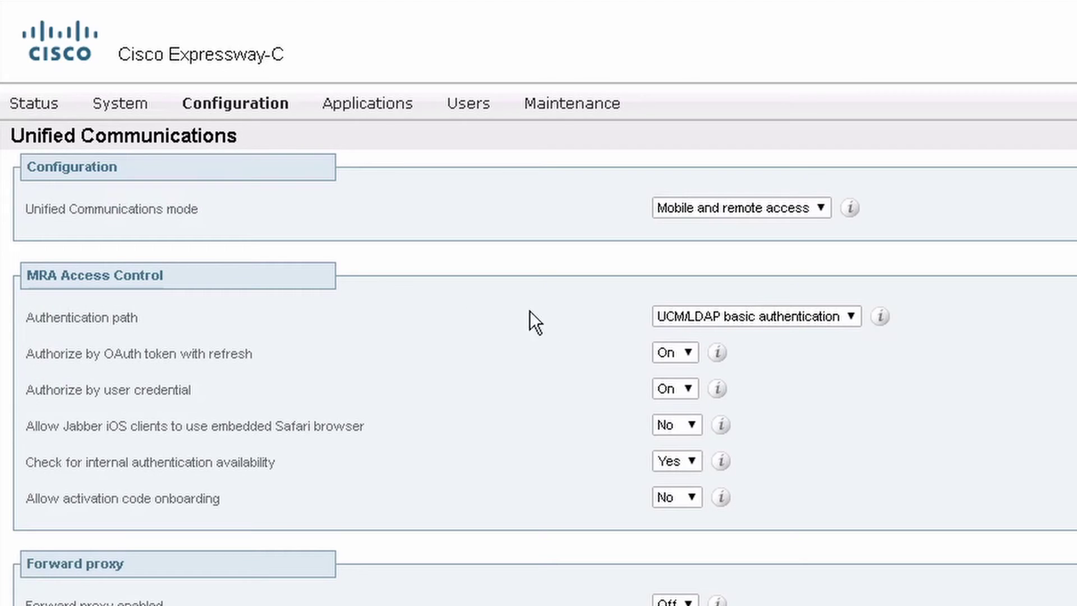
click(690, 356)
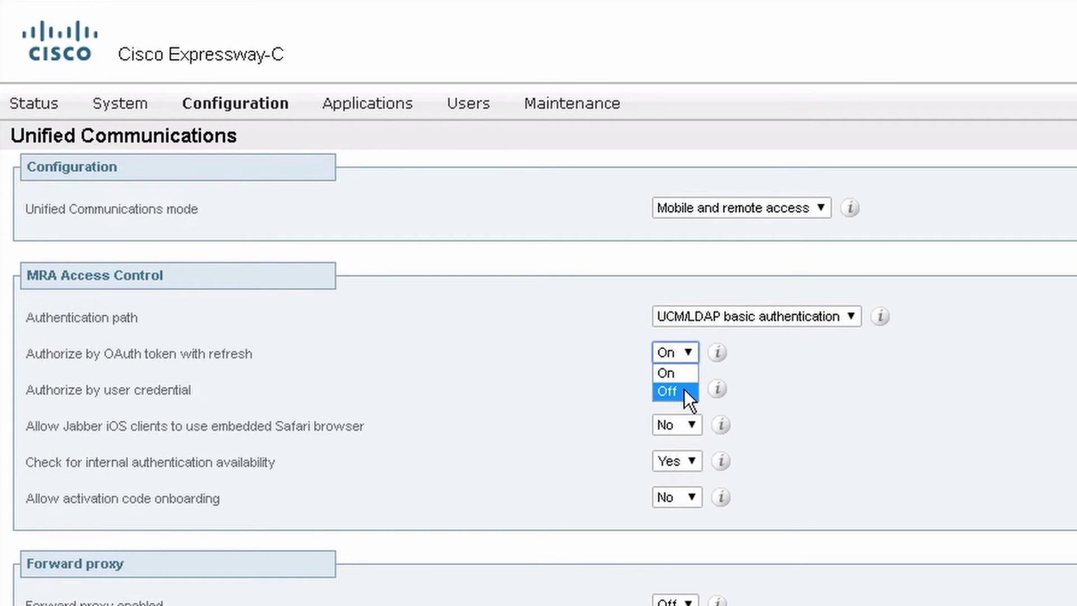
click(684, 388)
click(877, 377)
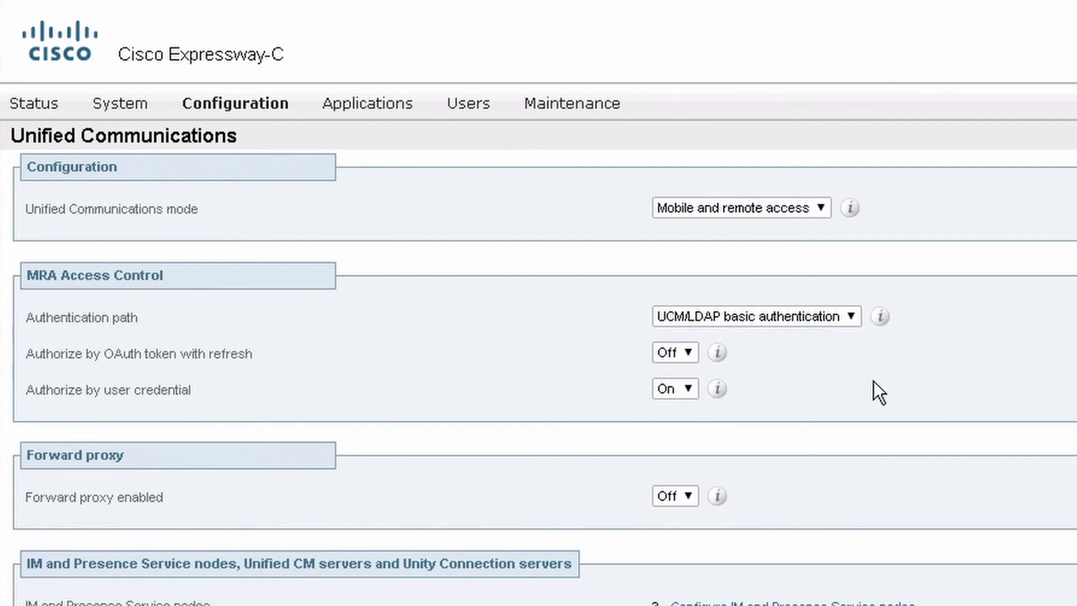
scroll(409, 389, down, 8)
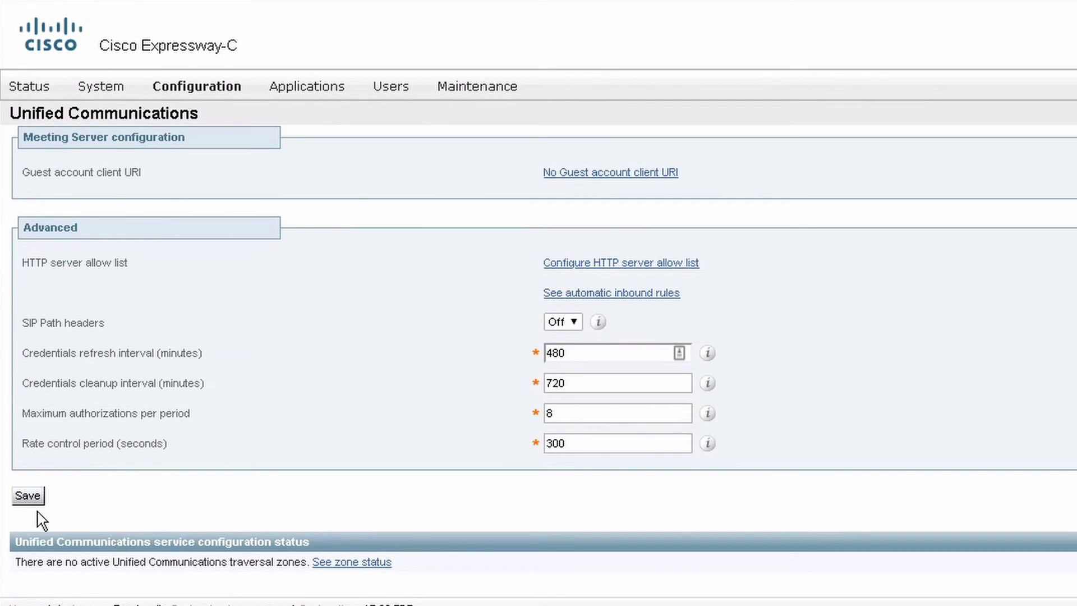
click(35, 501)
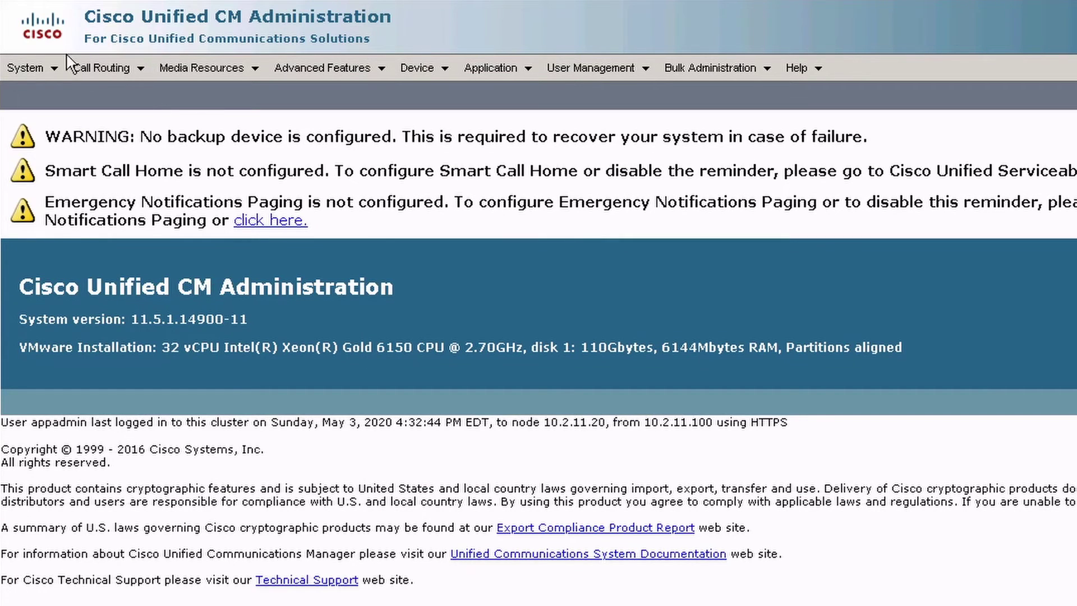
Step: In CUCM Enterprise Parameters, confirm OAuth with Refresh Login Flow under SSO and OAuth Configuration stays Disabled
click(28, 67)
click(170, 464)
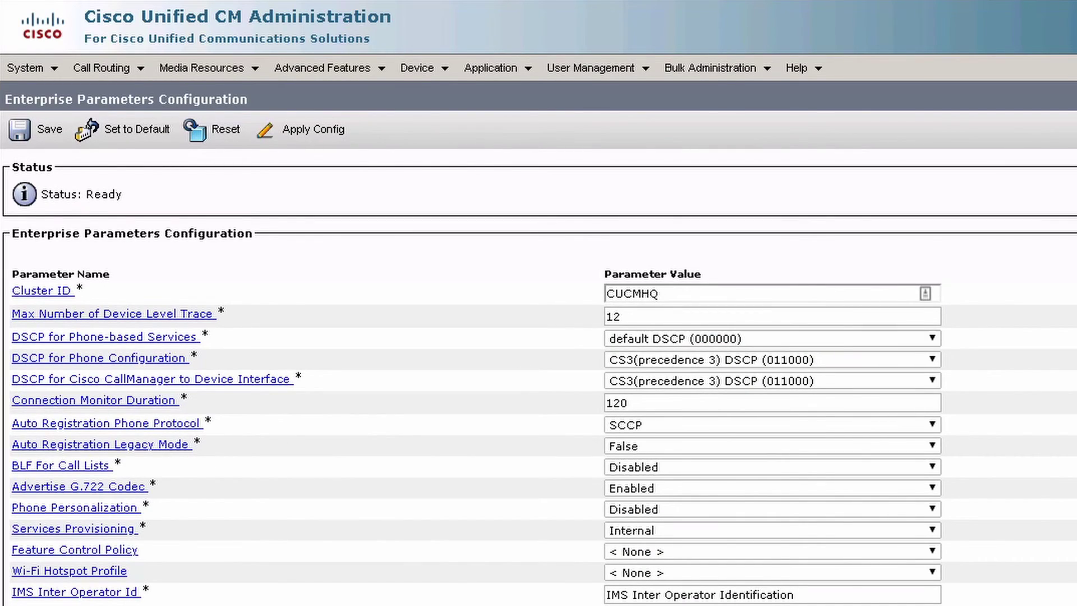
scroll(726, 496, down, 20)
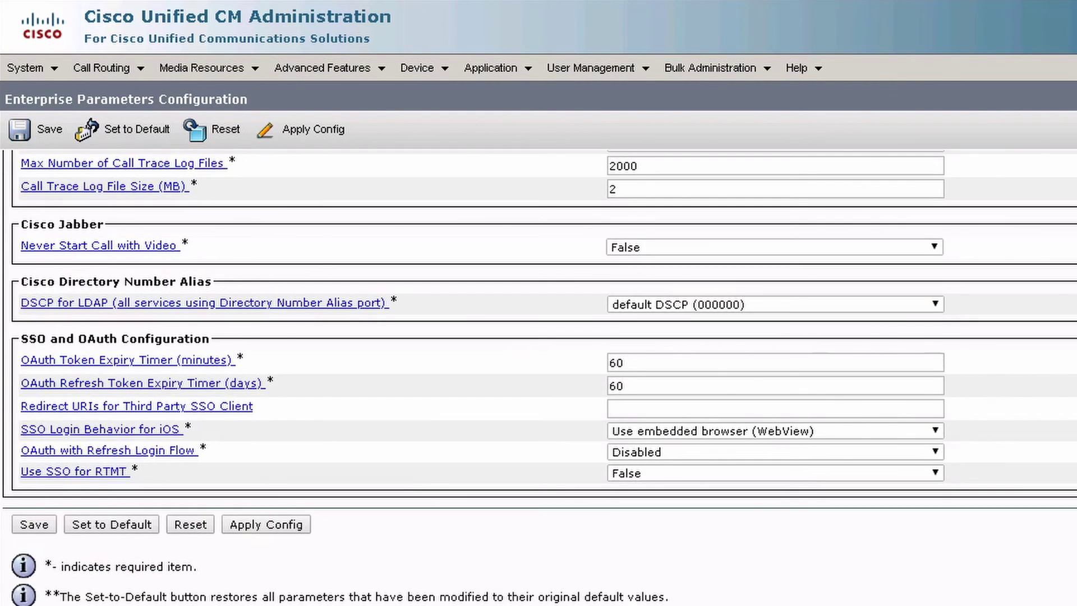
triple_click(292, 453)
click(692, 453)
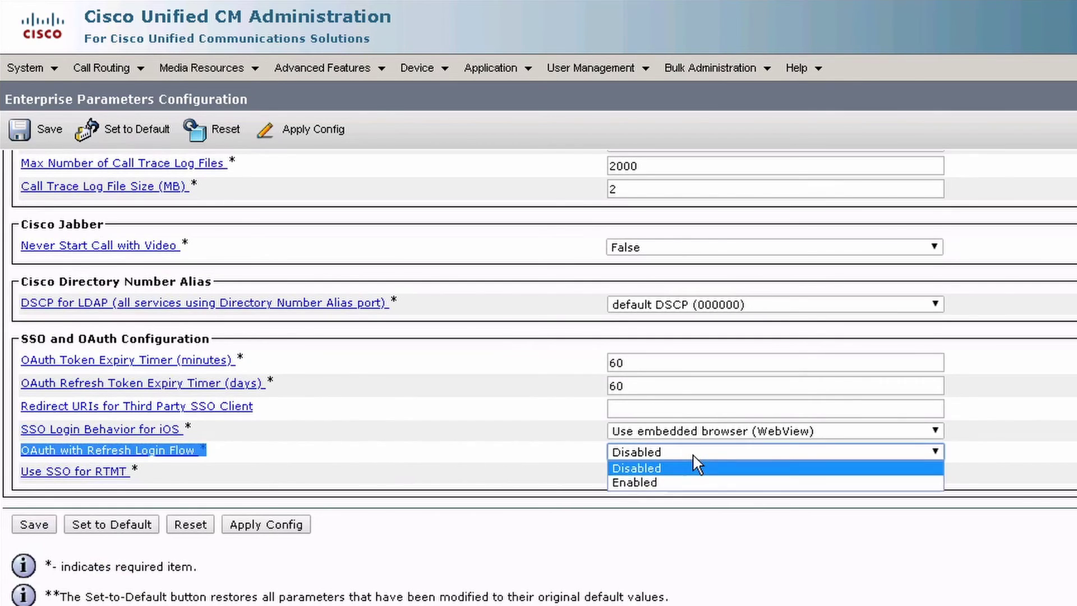
click(705, 455)
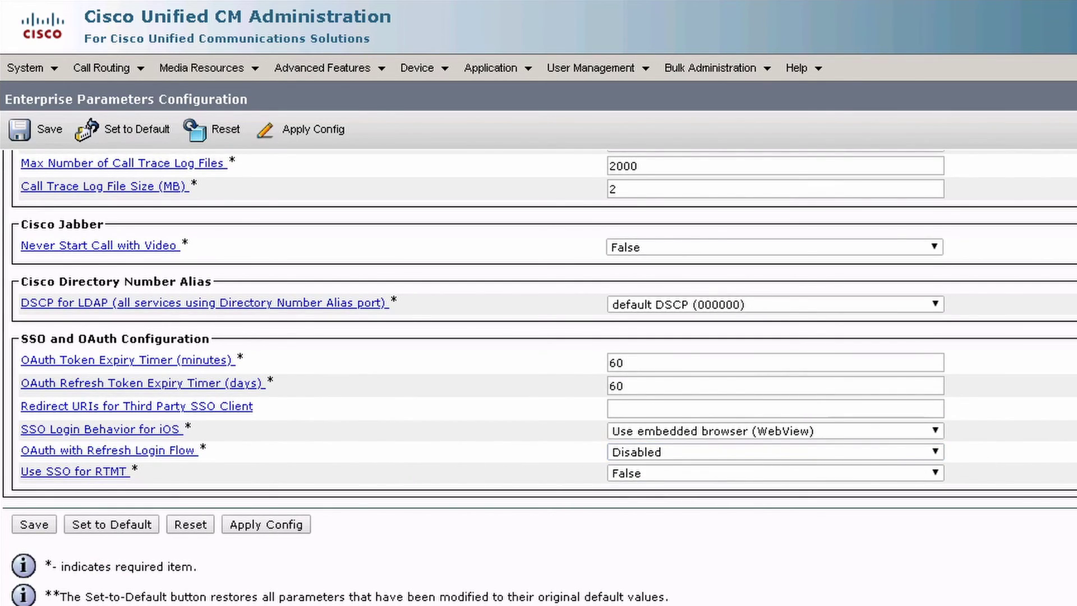